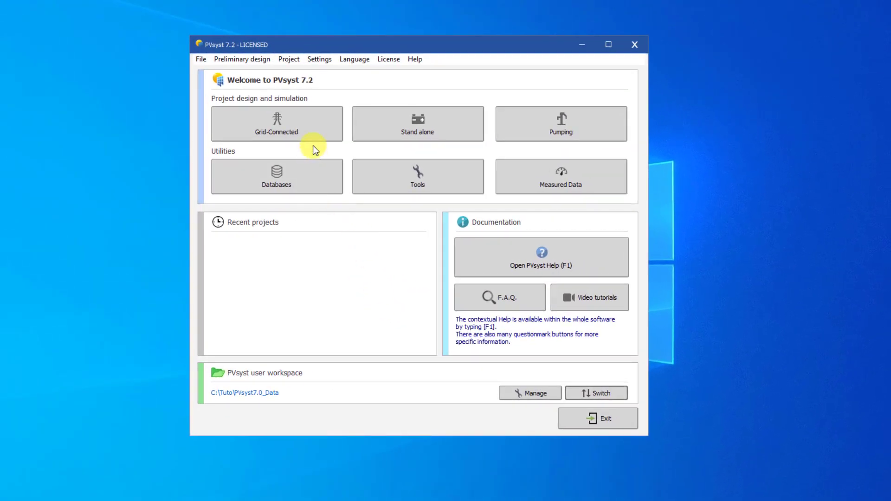
Start a new grid-connected project named 'Tutorial _unlimited_sheds'.
click(289, 60)
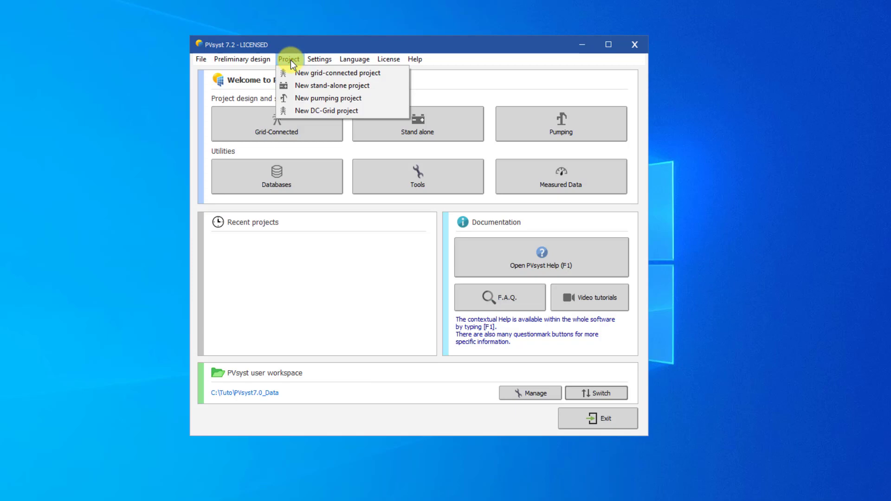
click(298, 72)
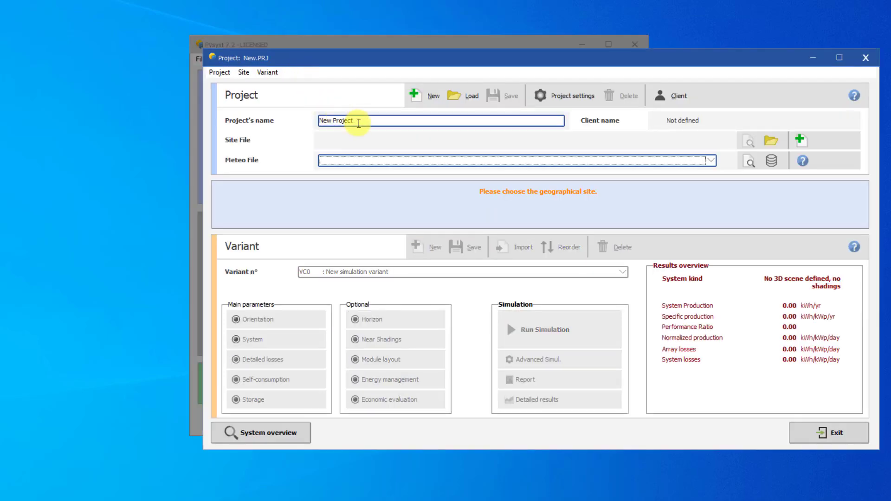
drag(360, 121, 318, 121)
text(Tu)
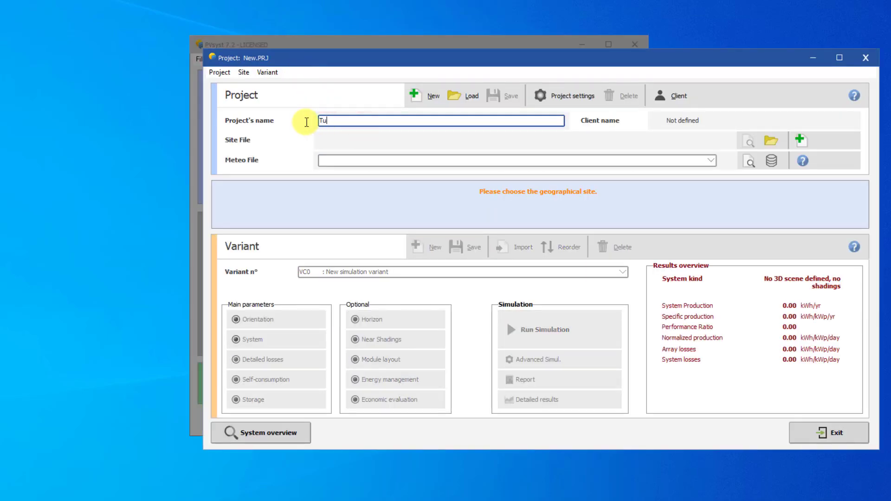
text(torial _unlimited_sheds)
Set the project site to Geneva/Cointrin from the site list.
click(770, 142)
click(561, 124)
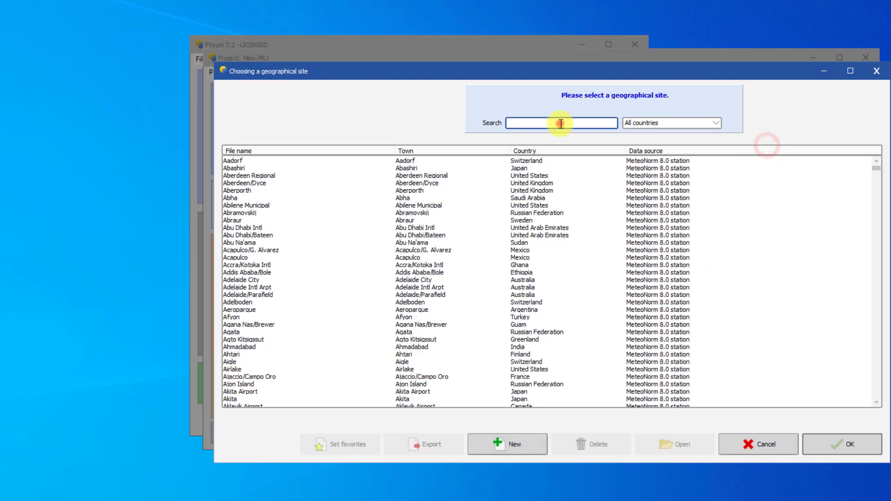
text(geneva)
click(573, 399)
click(826, 446)
Choose the Geneva_MN80_SYN.MET meteo file and save the project.
click(709, 161)
click(696, 172)
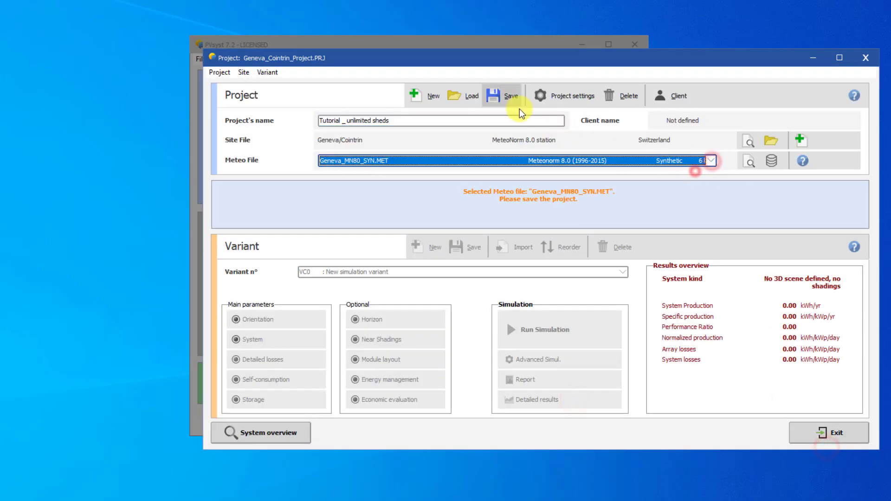
click(508, 96)
click(541, 326)
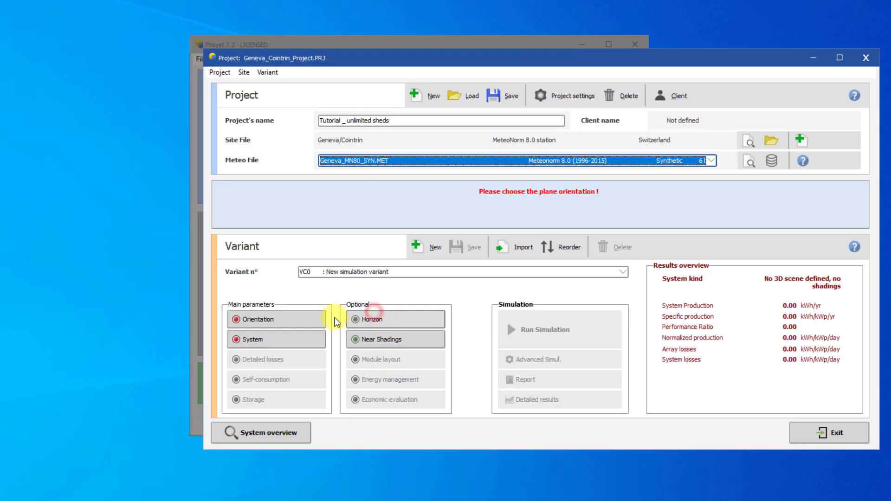
Change the variant's orientation field type to Unlimited sheds.
click(279, 320)
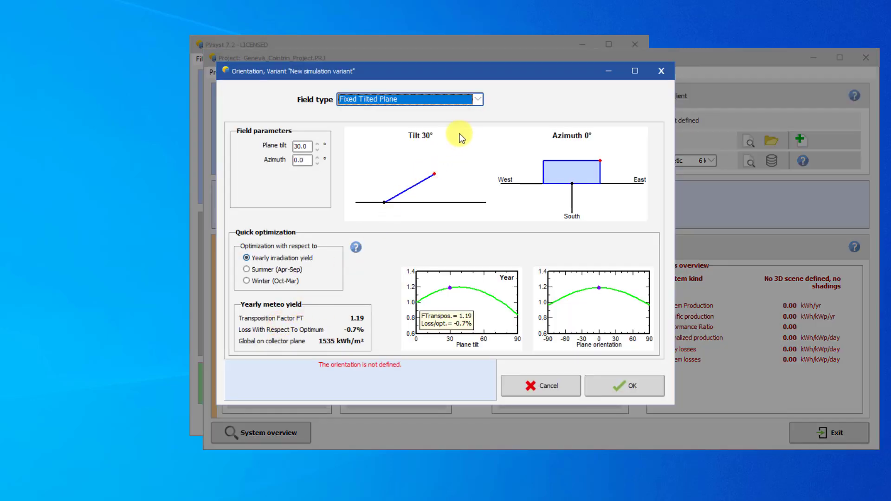
click(477, 100)
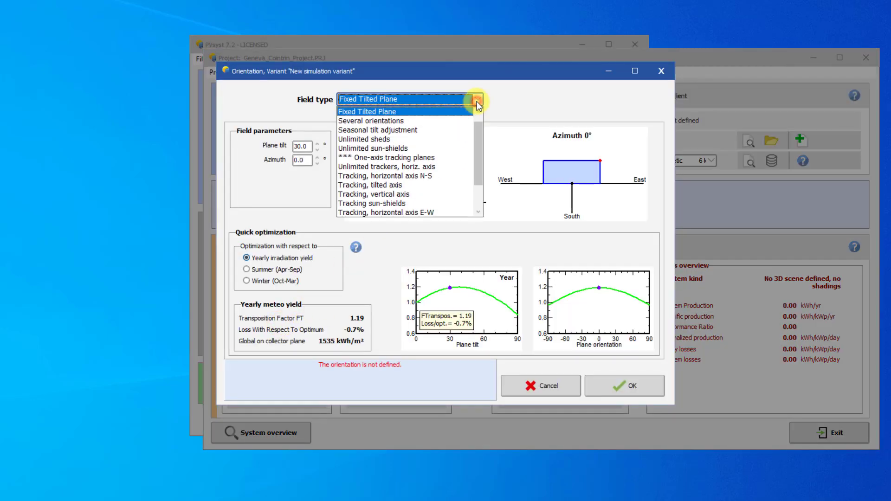
click(461, 139)
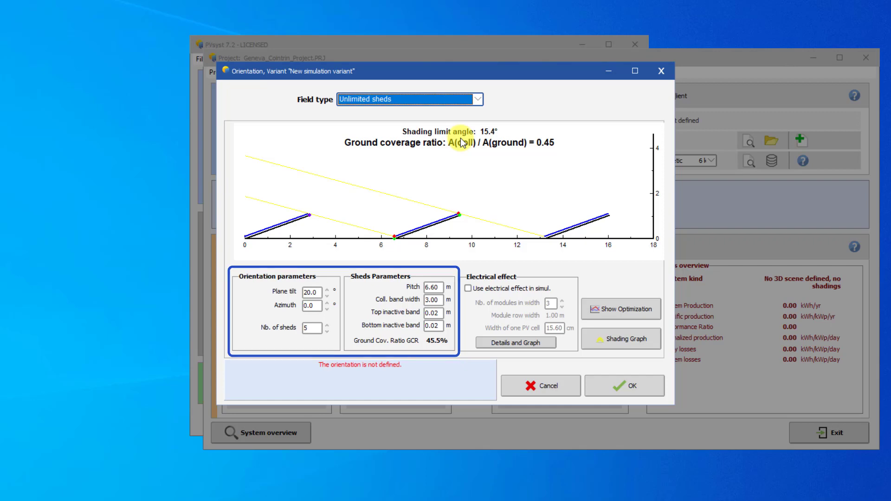
Lower the shed plane tilt to 10° and set the pitch to 10 m.
click(327, 296)
drag(328, 297, 328, 300)
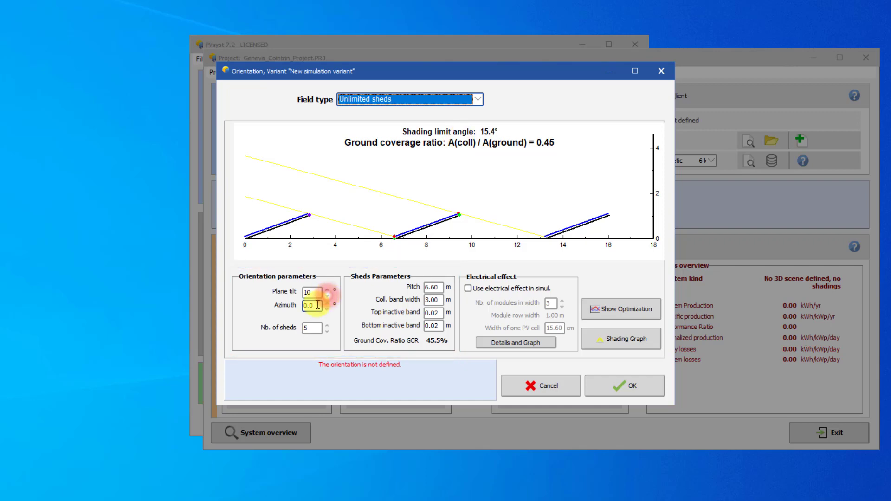
click(317, 305)
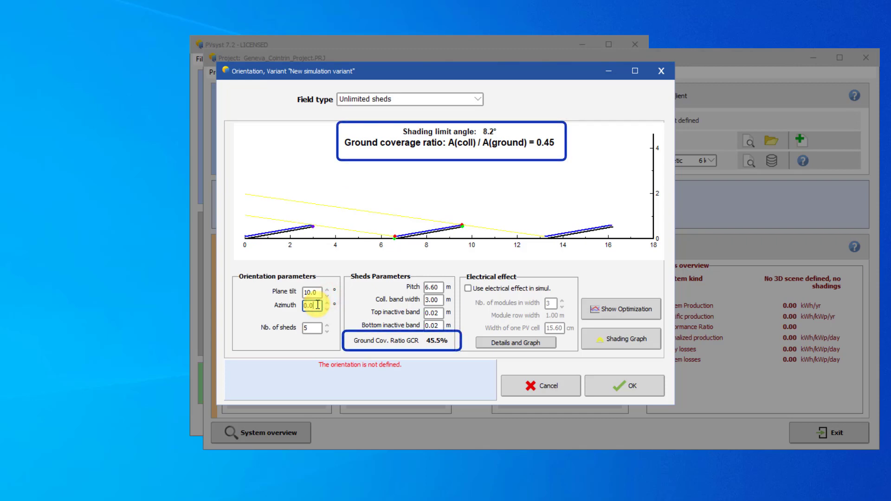
click(318, 305)
click(436, 286)
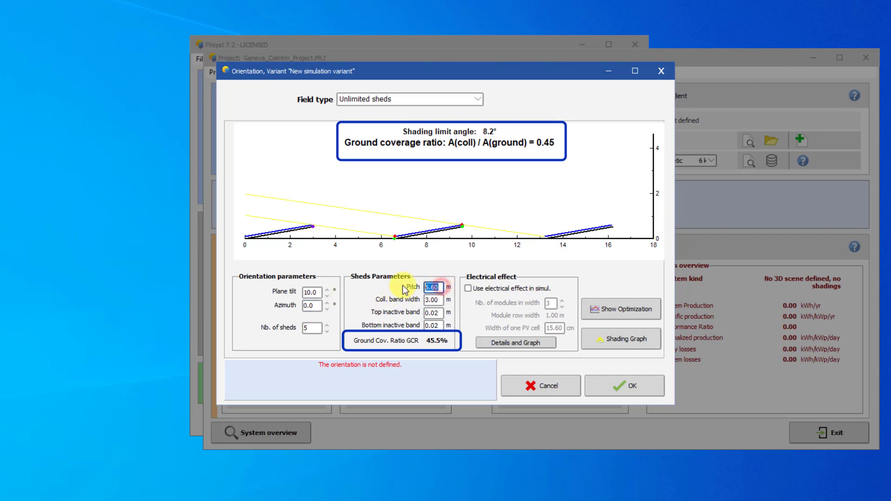
text(10)
key(Return)
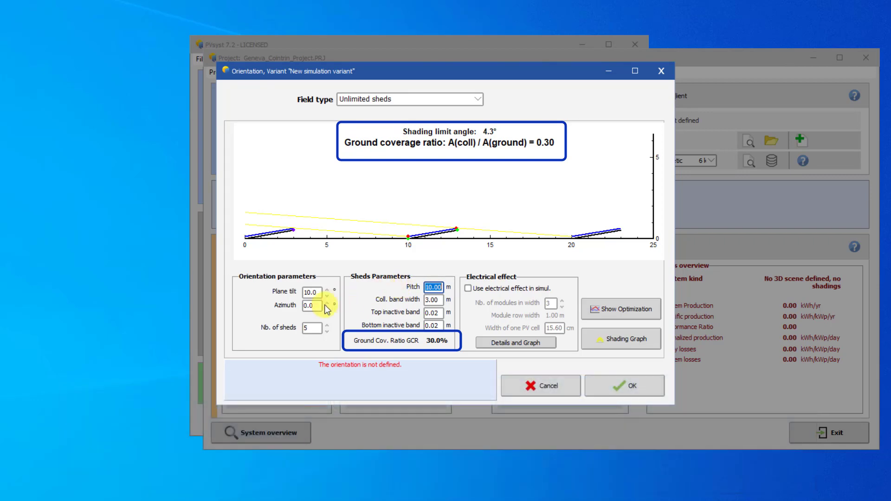
Try a 20° azimuth, then reset the azimuth to 0°.
click(310, 306)
text(20)
key(Return)
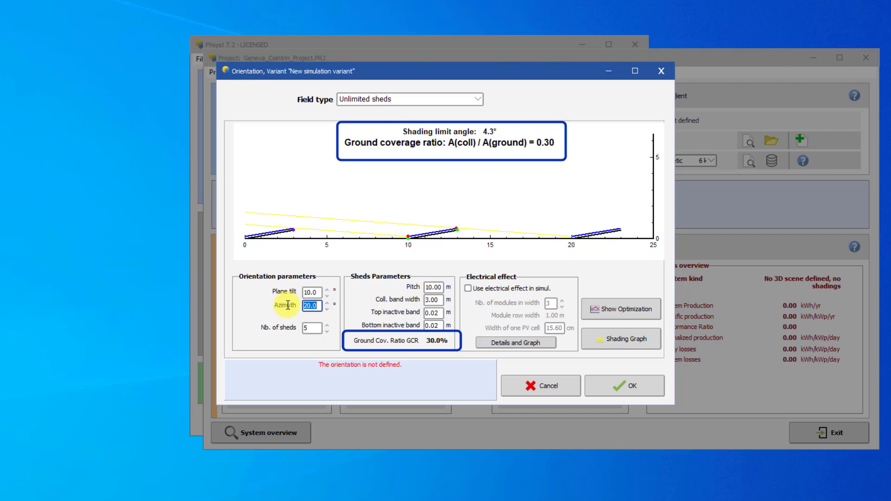
text(0)
key(Return)
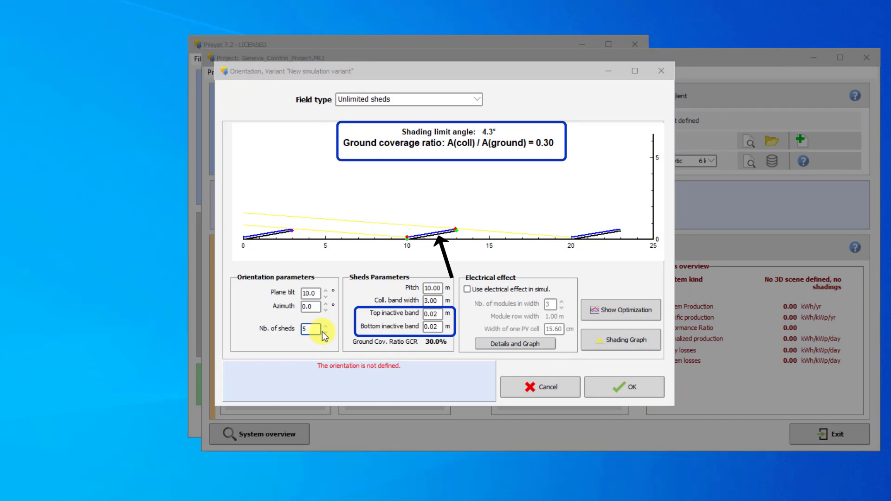
Set the top inactive band to 1.15 m, keeping the bottom band at 0.02 m.
click(433, 327)
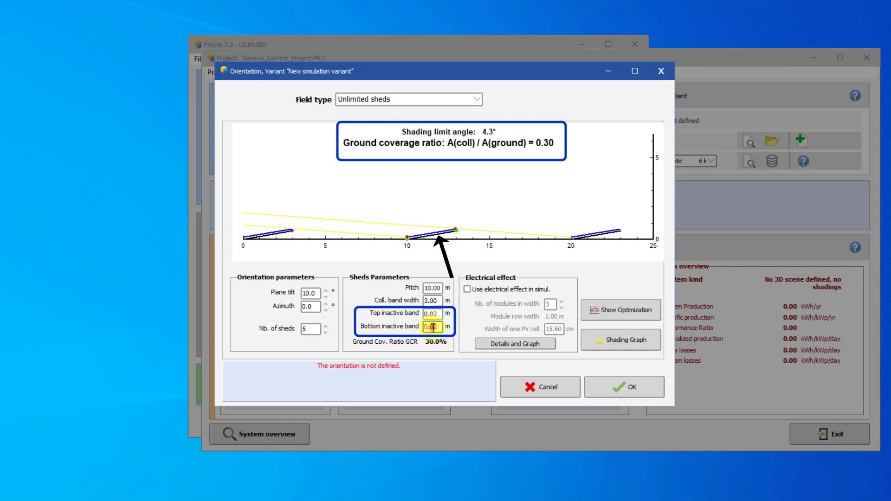
text(1.15)
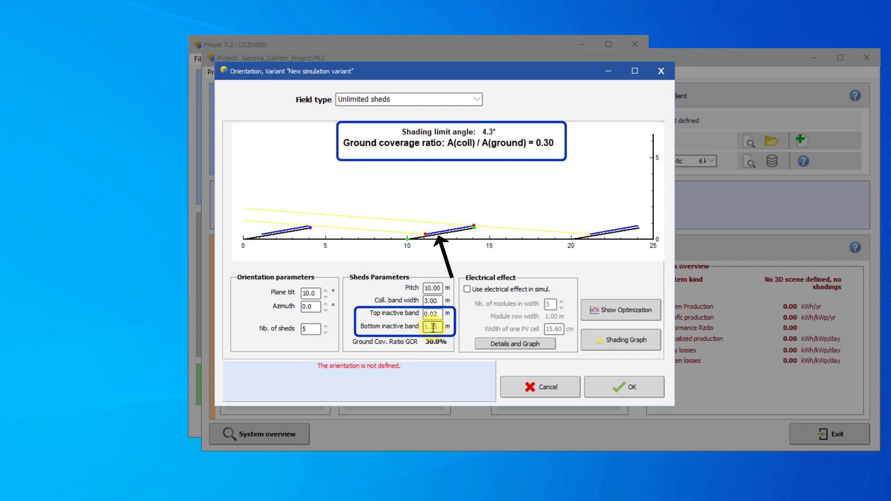
double_click(433, 327)
text(0.02)
double_click(432, 314)
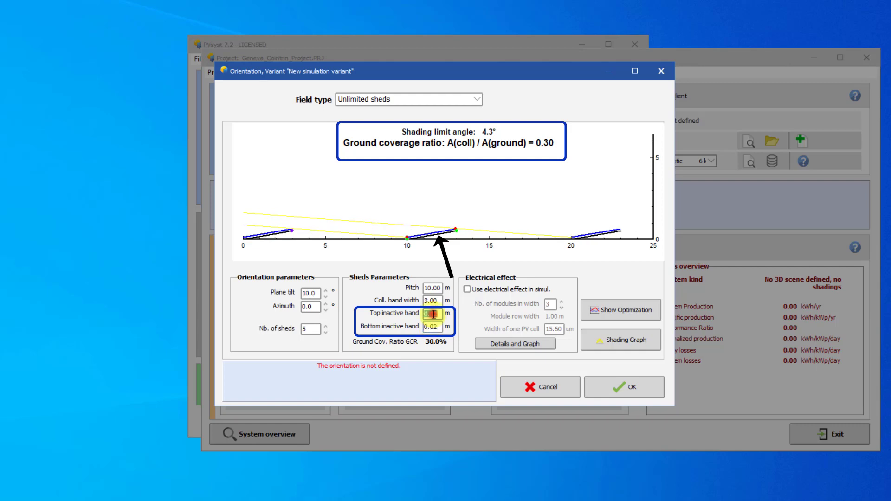
text(1.15)
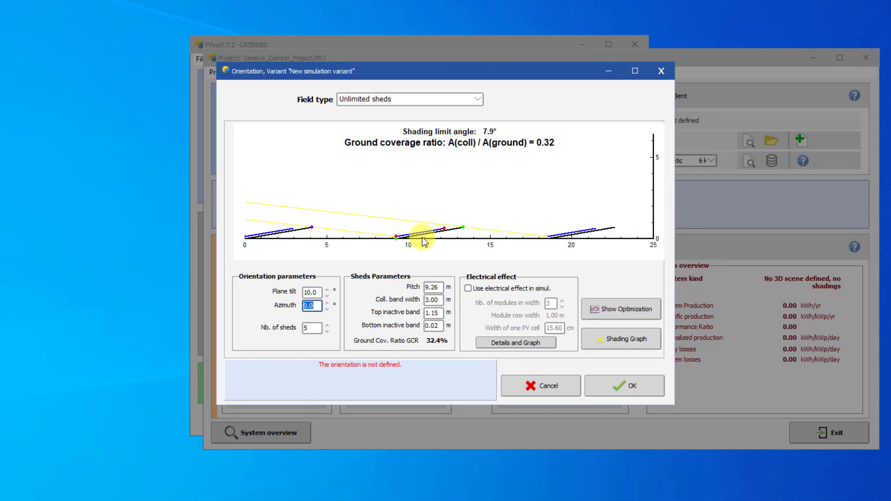
Reshape the sheds in the diagram: 3.38 m band, 1.88/1.96 m inactive bands, 7.93 m pitch.
mouse_move(421, 237)
mouse_down()
mouse_move(534, 212)
mouse_move(453, 232)
mouse_up()
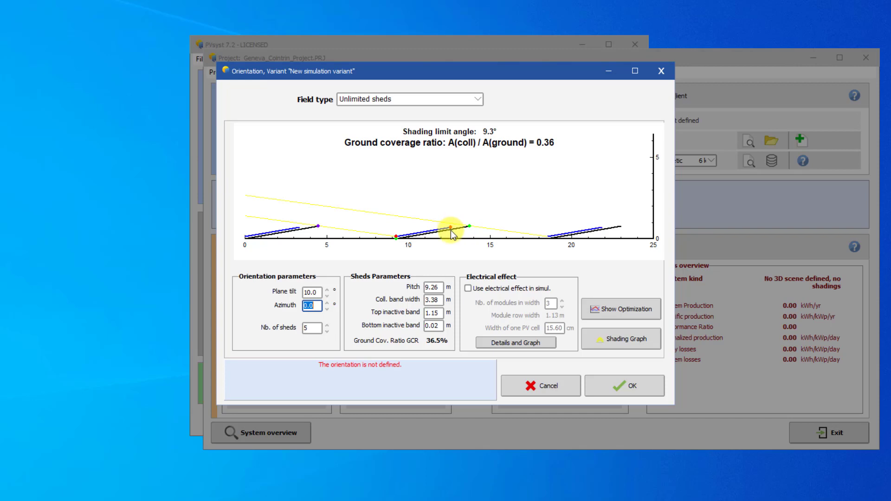
mouse_move(473, 227)
mouse_down()
mouse_move(509, 214)
mouse_move(481, 221)
mouse_up()
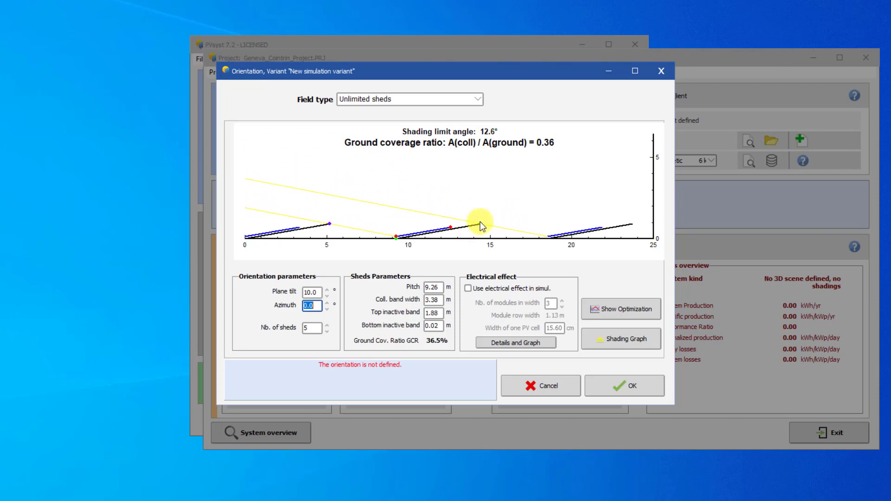
mouse_move(396, 238)
mouse_down()
mouse_move(437, 232)
mouse_move(428, 239)
mouse_up()
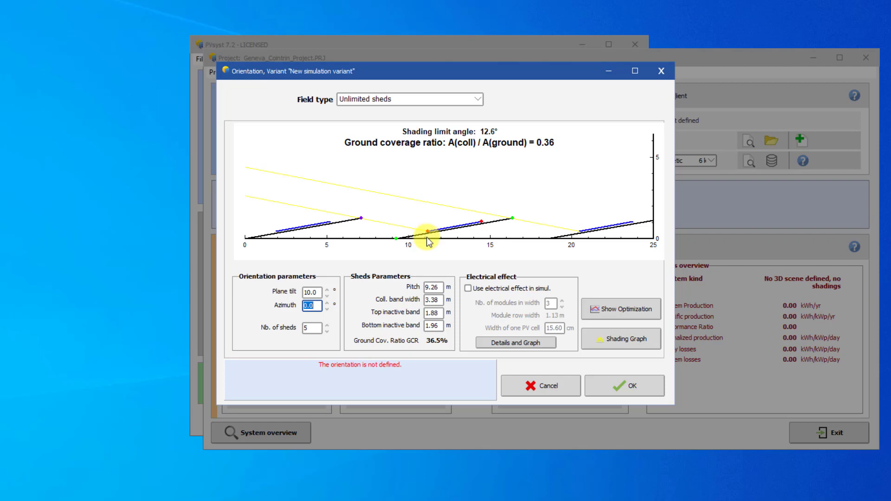
drag(397, 242, 375, 242)
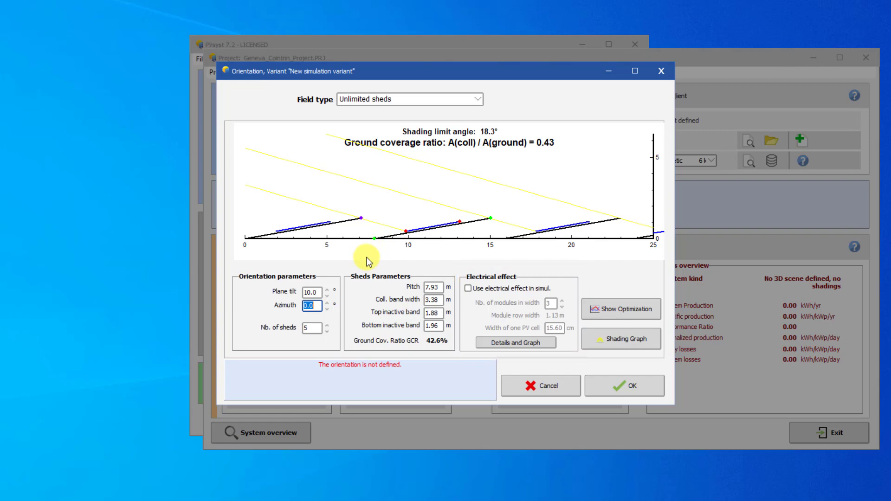
Set the sheds to 6 m pitch, 25° plane tilt and 3 m collector band width.
double_click(433, 287)
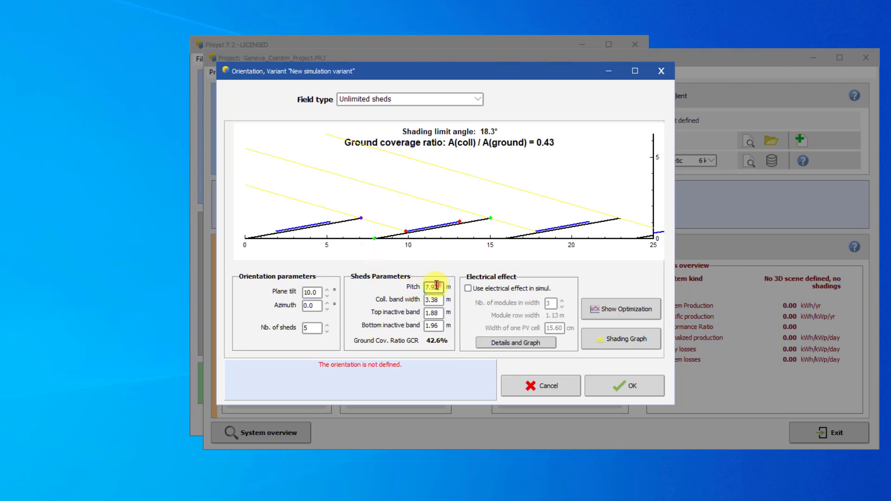
text(6)
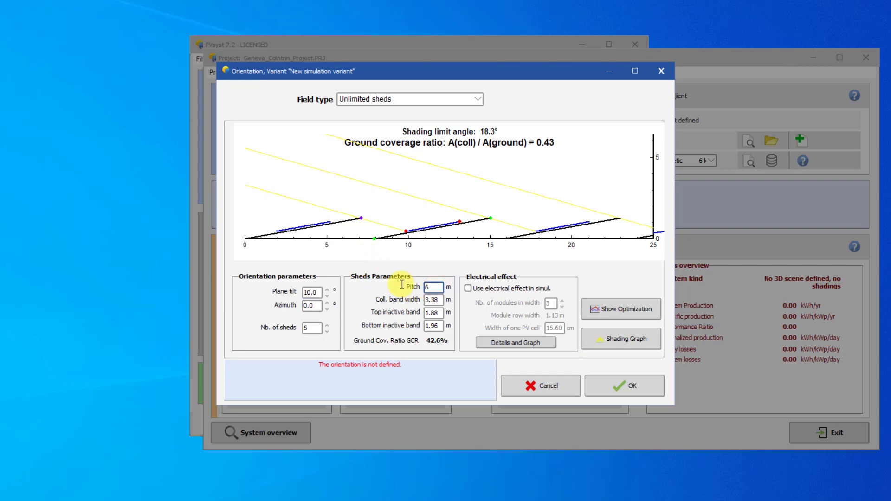
key(Return)
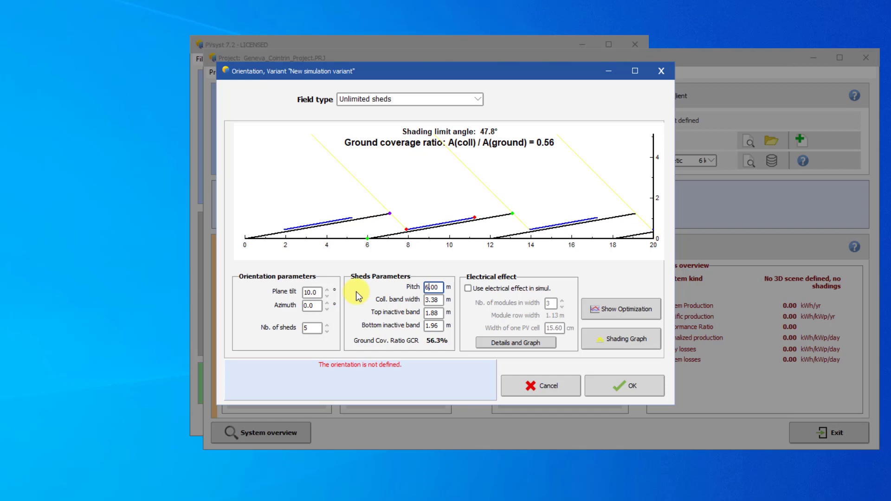
double_click(311, 292)
text(25)
key(Return)
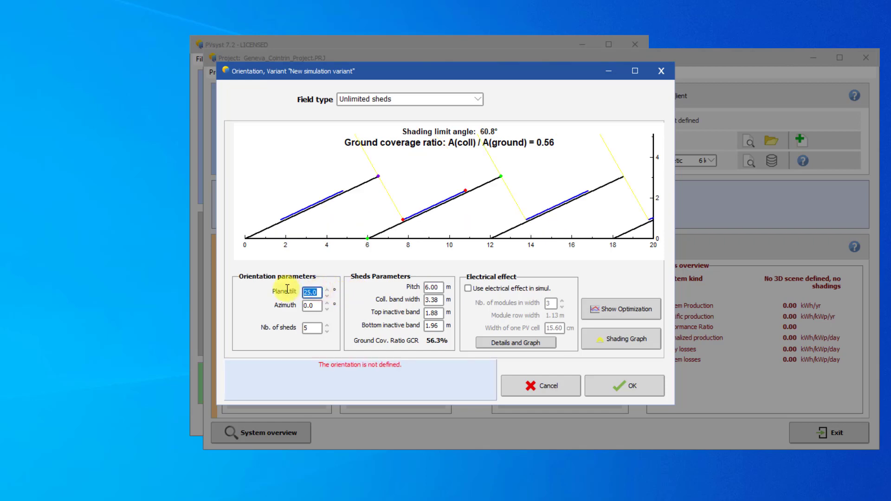
double_click(438, 299)
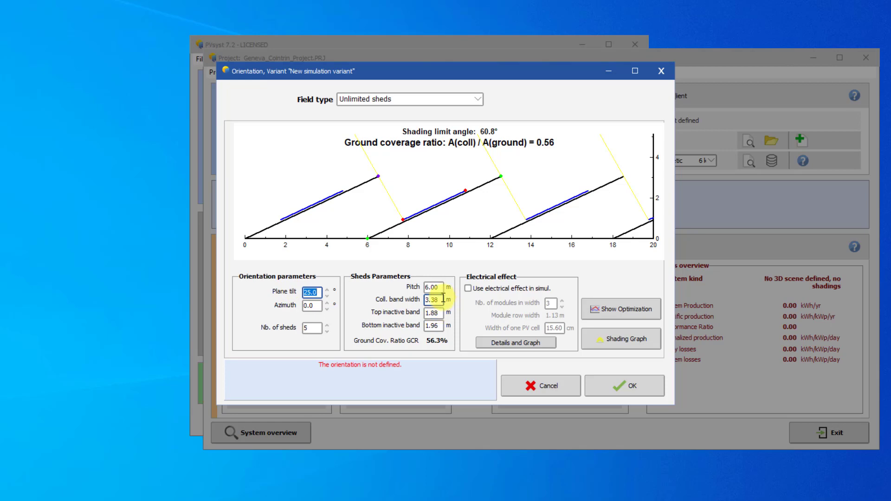
text(3)
key(Return)
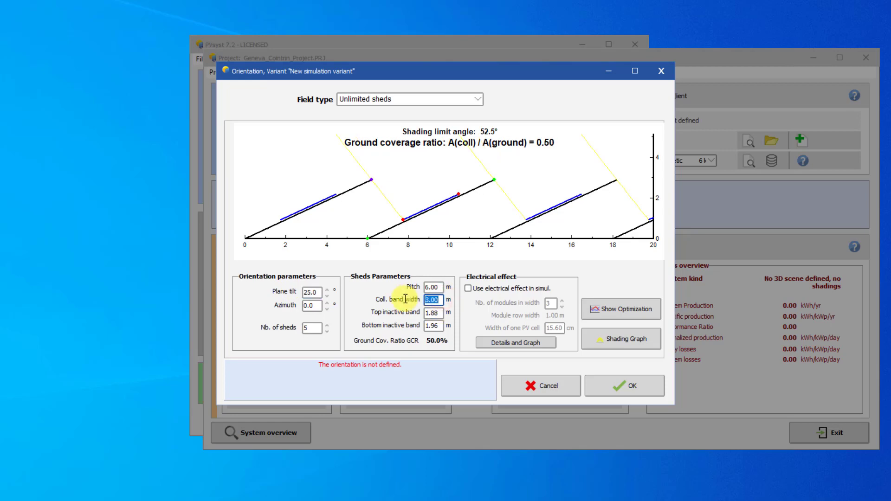
Set both the top and bottom inactive bands to 0.02 m.
double_click(438, 312)
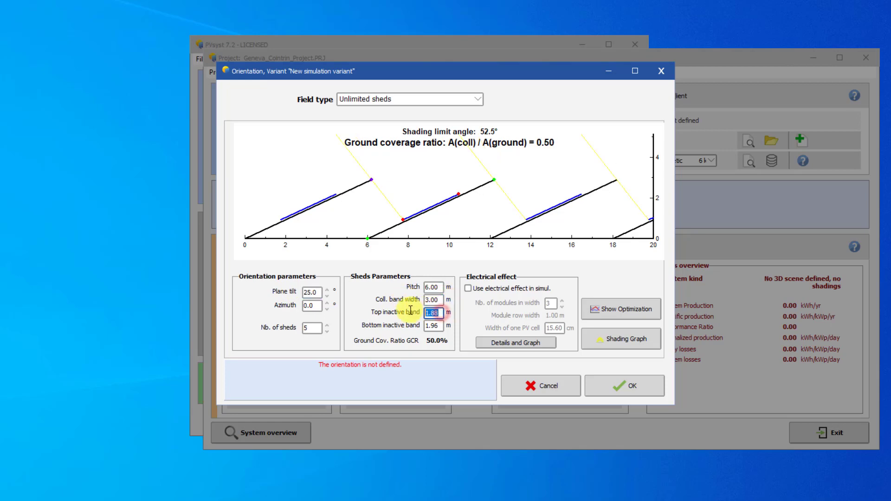
text(0.02)
key(Return)
key(Tab)
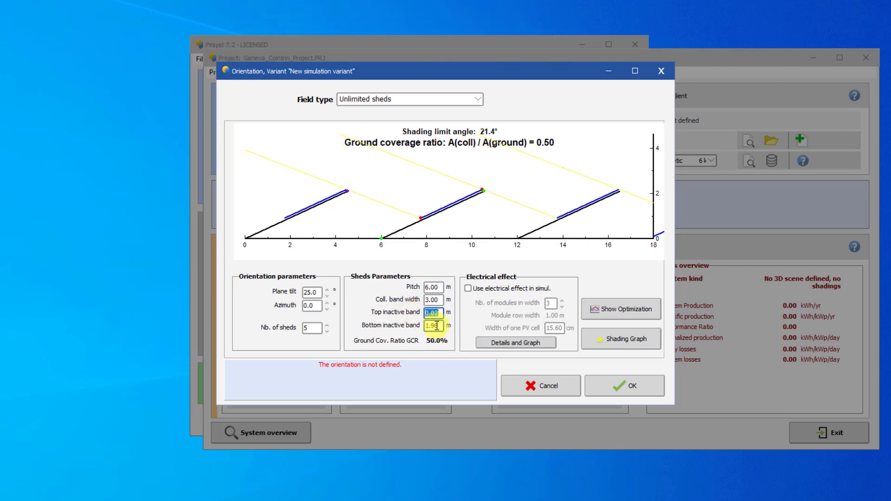
text(0.02)
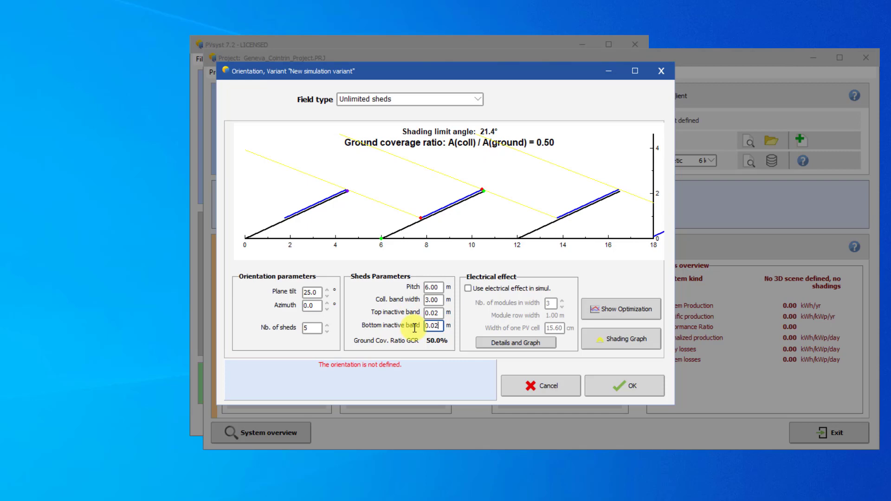
key(Return)
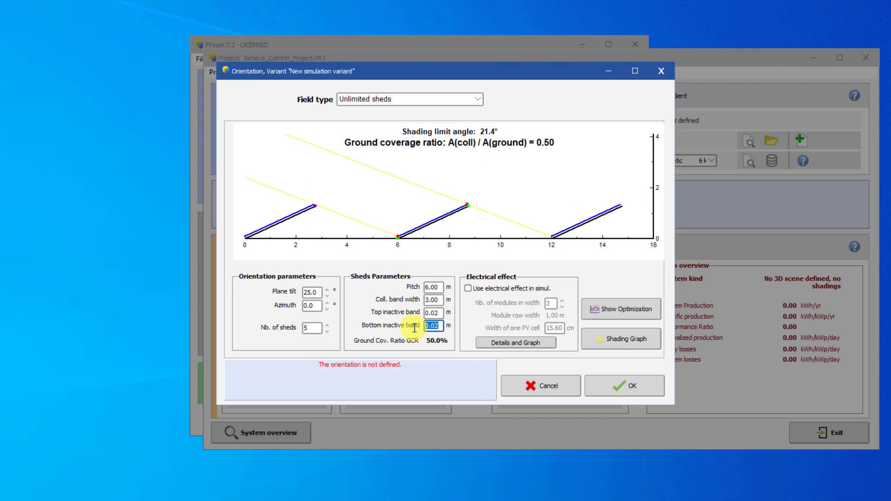
Show the Geneva/Cointrin sun paths diagram with the sheds' mutual shading curves.
click(622, 339)
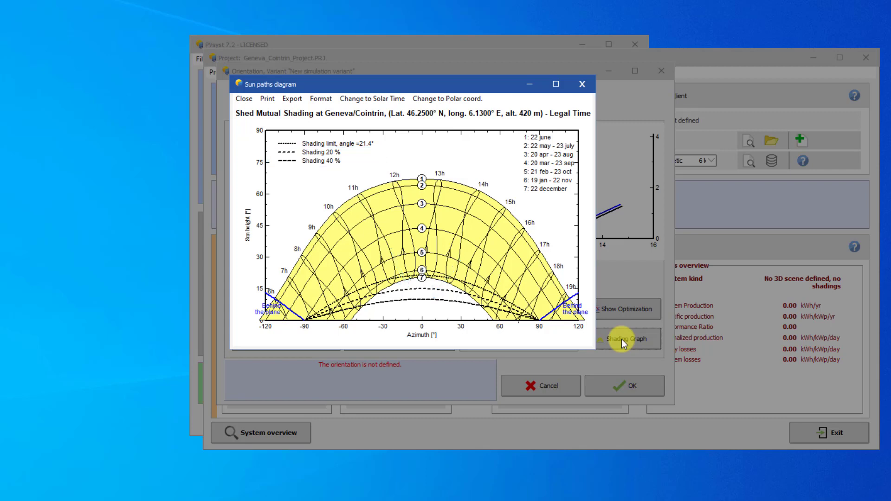
Change the sheds' azimuth to 20° and redisplay the sun paths shading diagram.
click(244, 97)
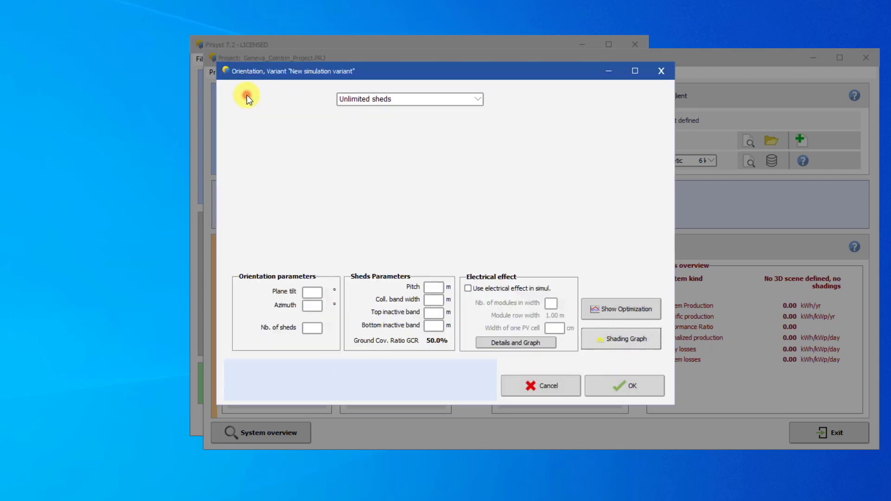
click(308, 292)
key(Tab)
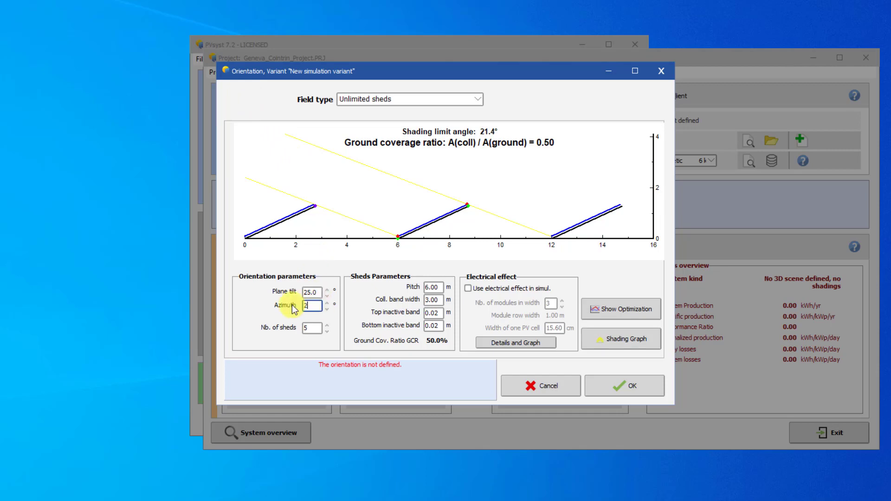
click(647, 341)
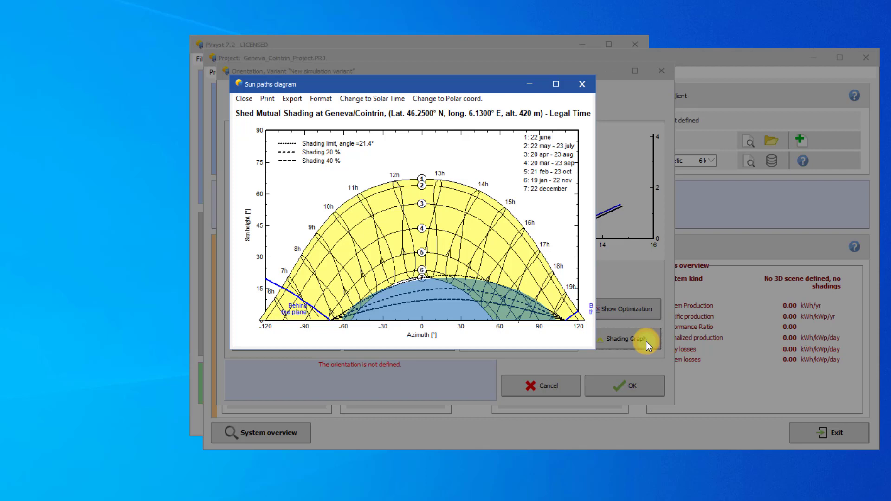
Close the sun paths diagram and reset the sheds' azimuth to 0°.
click(250, 101)
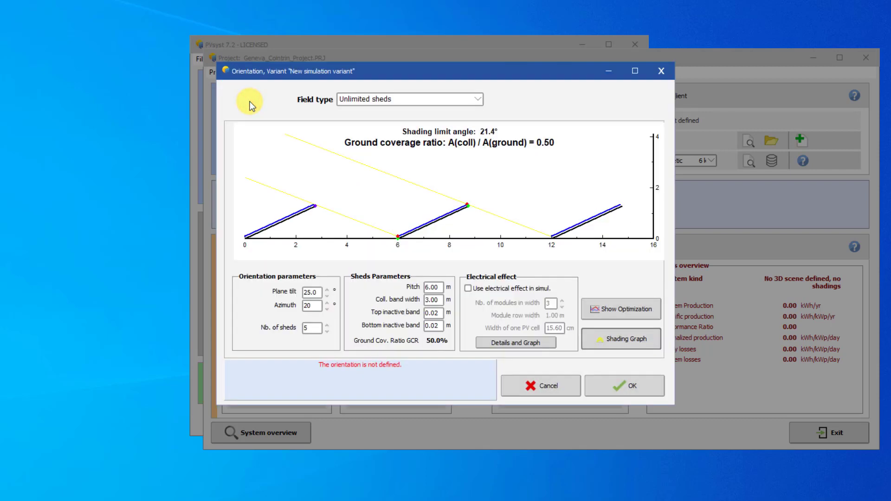
double_click(311, 305)
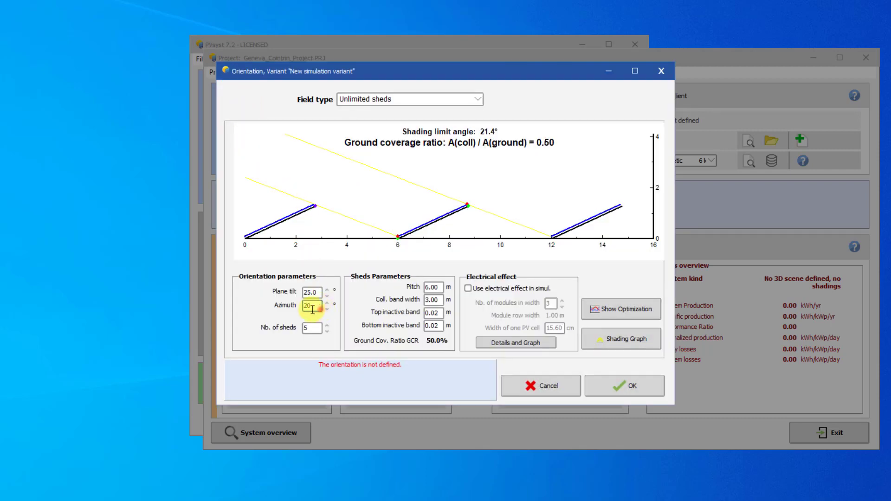
text(0)
key(Return)
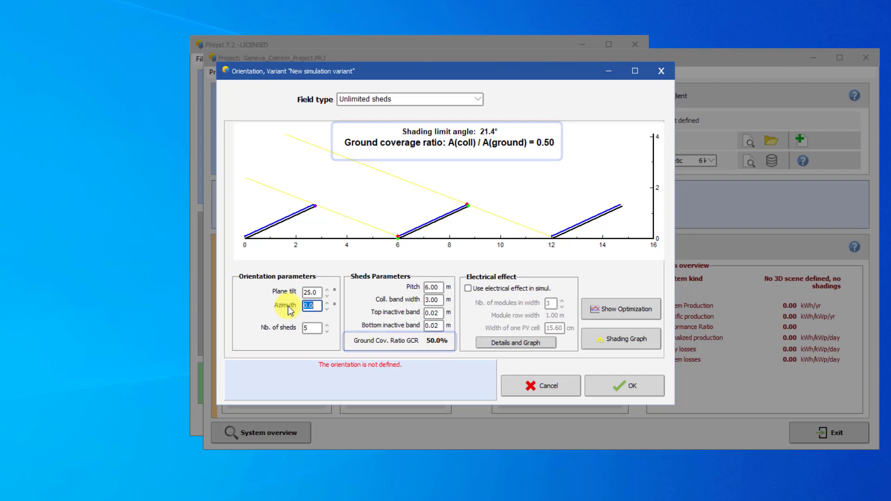
Display the shed tilt optimization graph for the 0° orientation.
click(634, 310)
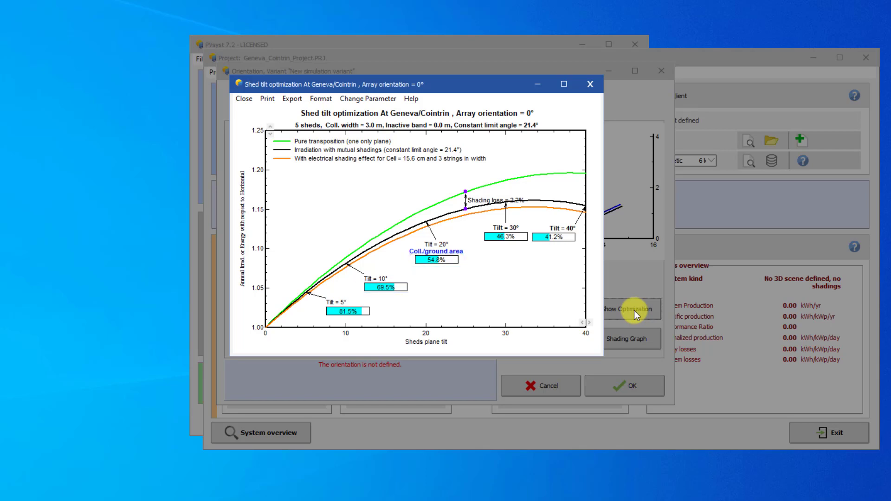
Raise the shed tilt axis maximum on the optimization chart from 40° to 80°.
click(590, 324)
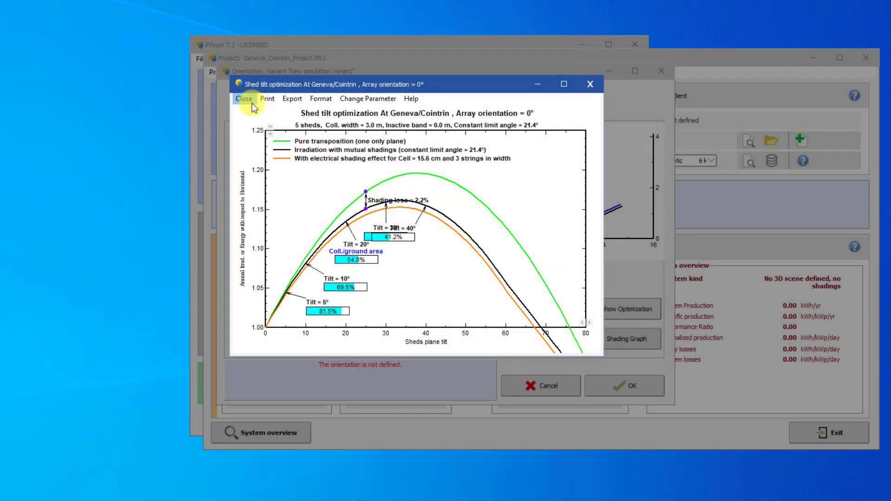
Close the optimization graph, enter a plane tilt of 32° and confirm the orientation.
click(244, 98)
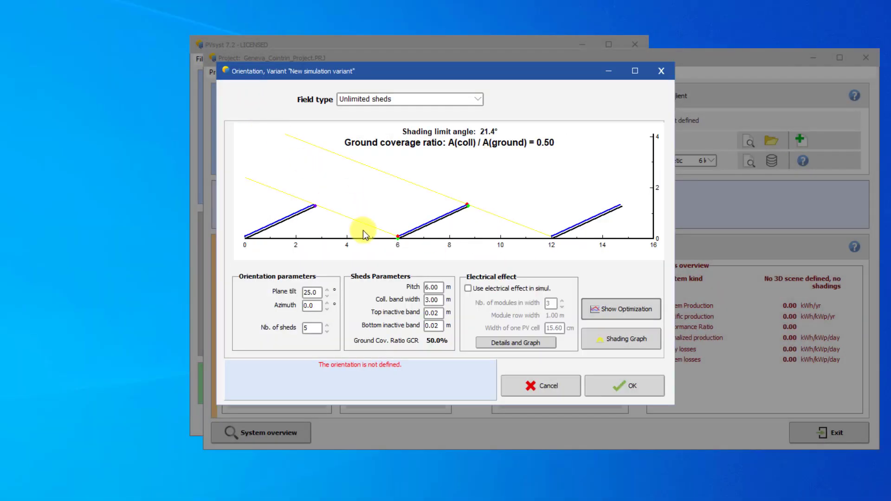
double_click(311, 293)
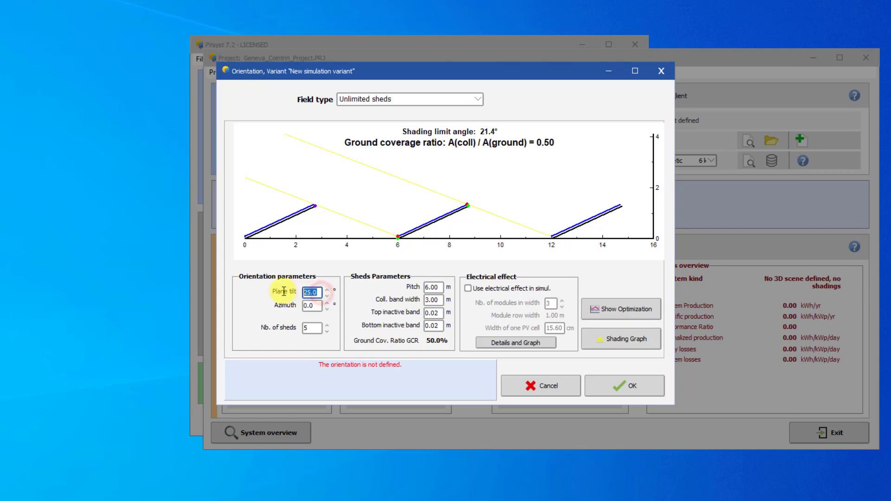
text(32)
key(Return)
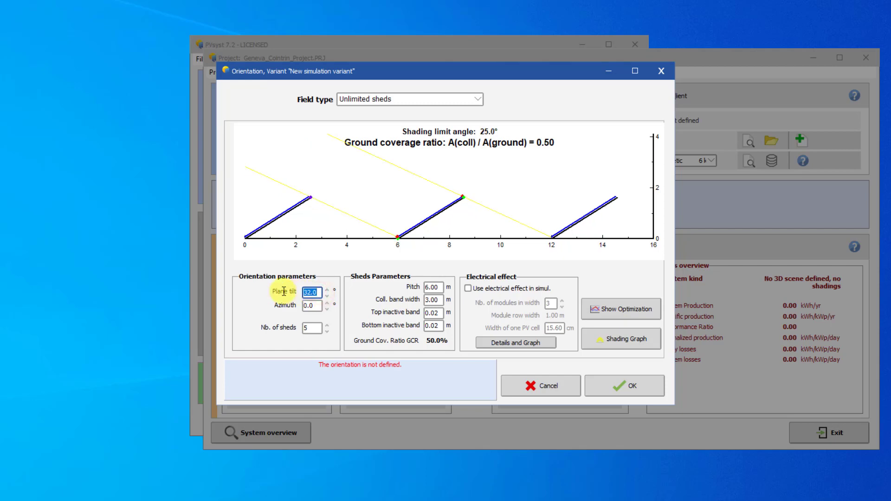
click(628, 378)
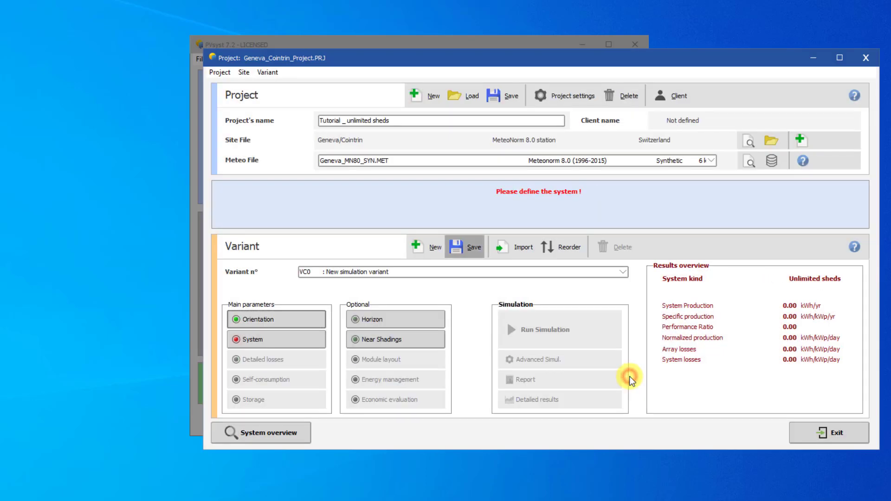
Size the array by 50 m² area with generic 300 Wp Si-mono modules and a 7.5 kWac inverter.
click(308, 339)
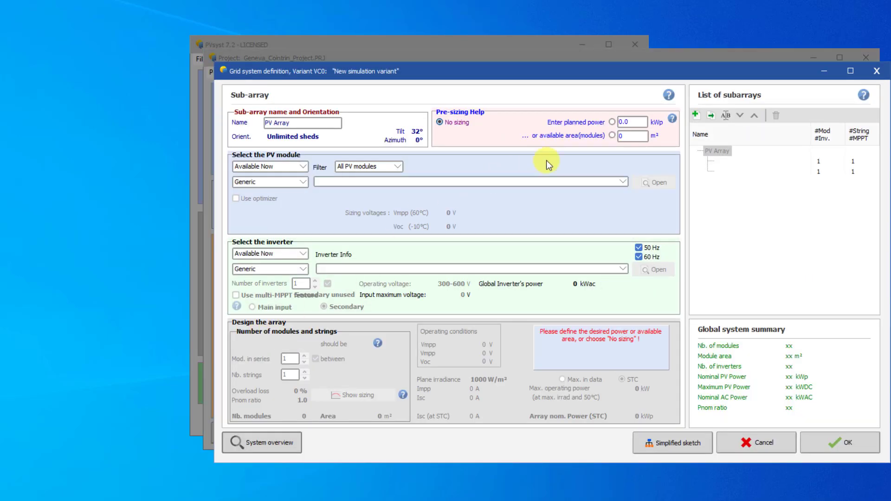
click(612, 135)
text(50)
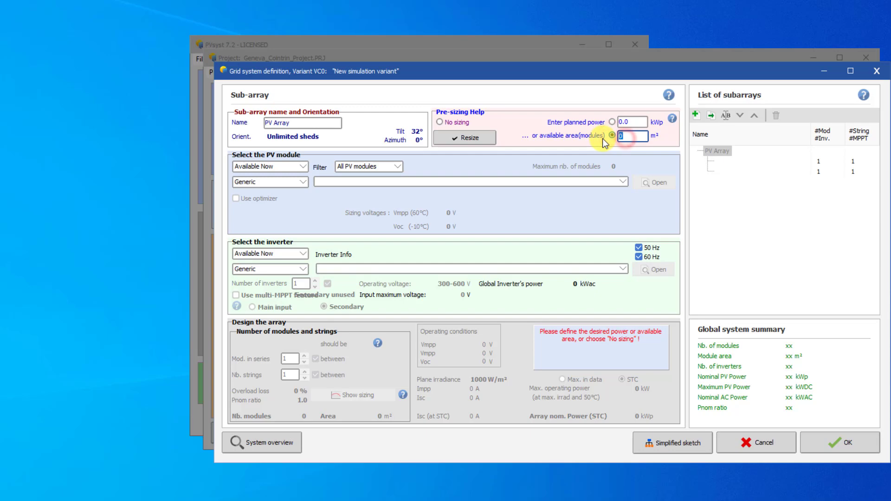
click(622, 182)
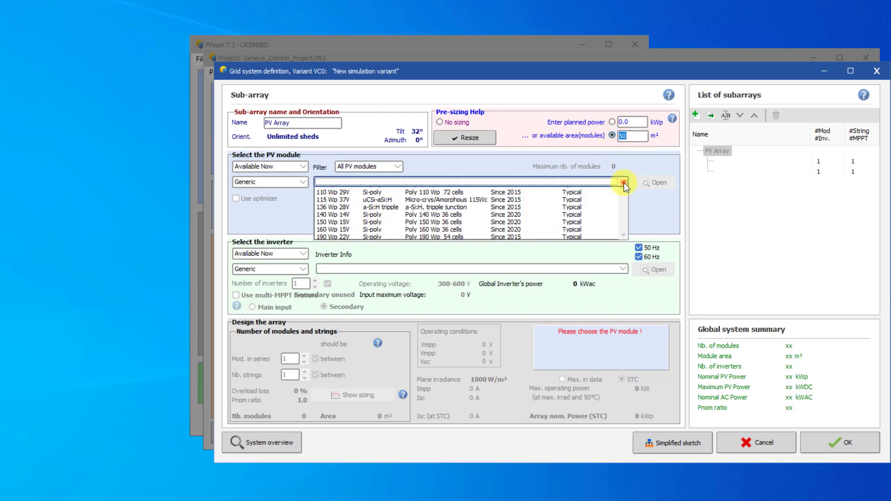
scroll(533, 221, down, 3)
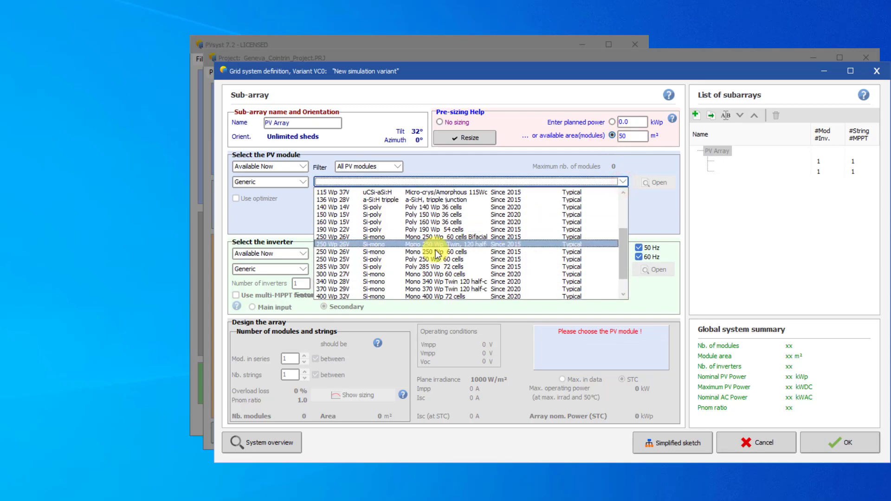
click(401, 273)
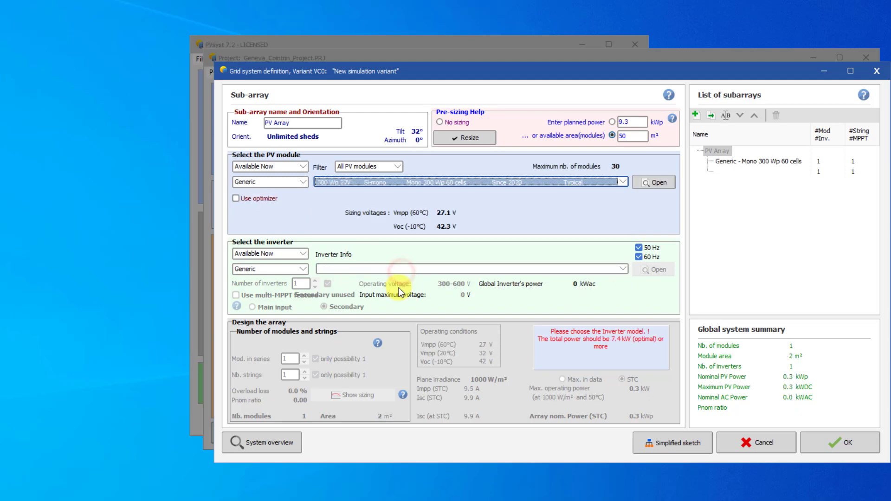
click(364, 267)
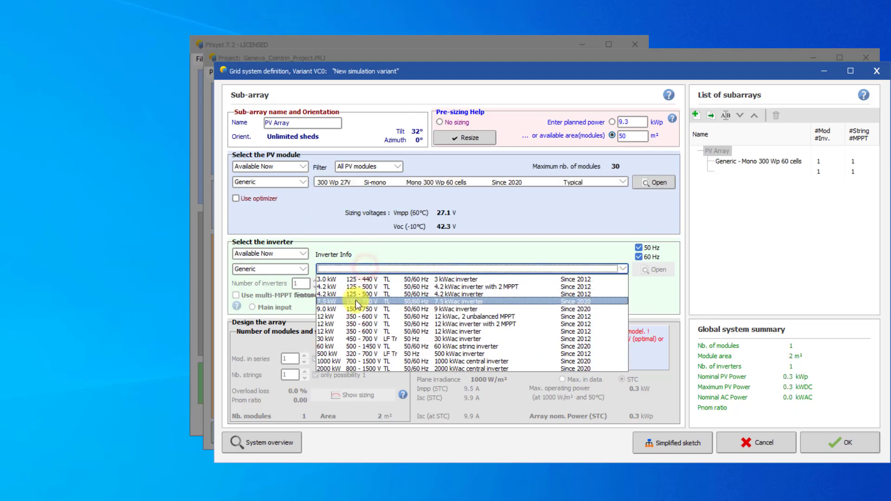
click(356, 300)
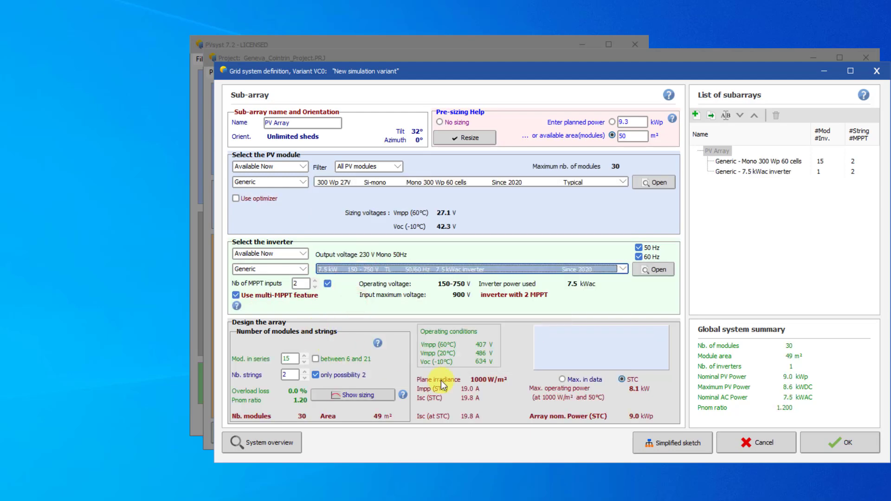
Confirm the system, run the simulation (11344 kWh/yr, PR 0.844), save the variant and close results.
click(843, 447)
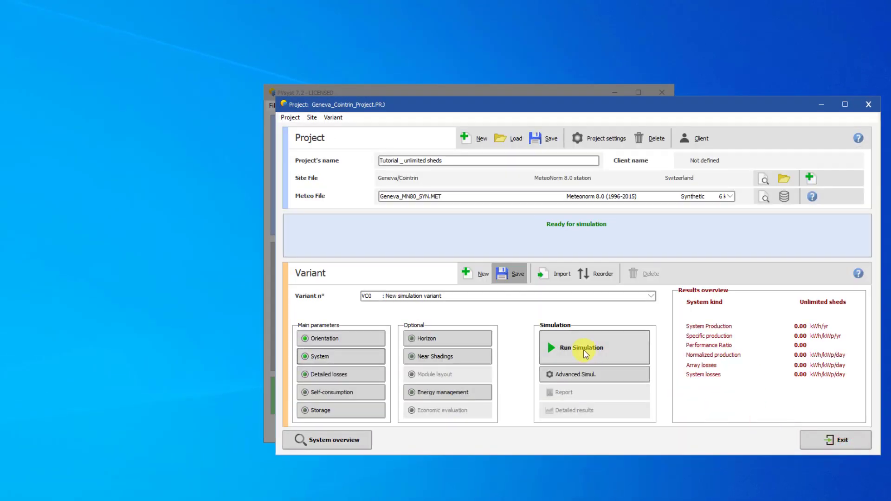
click(582, 350)
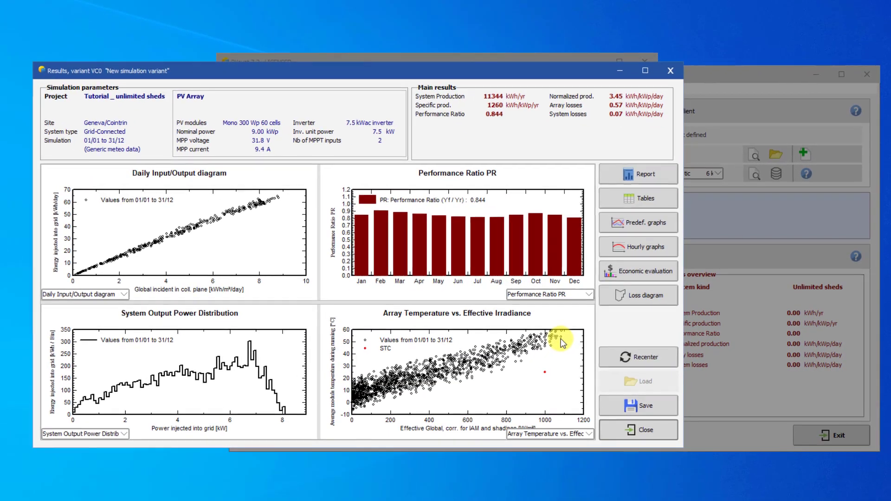
click(652, 403)
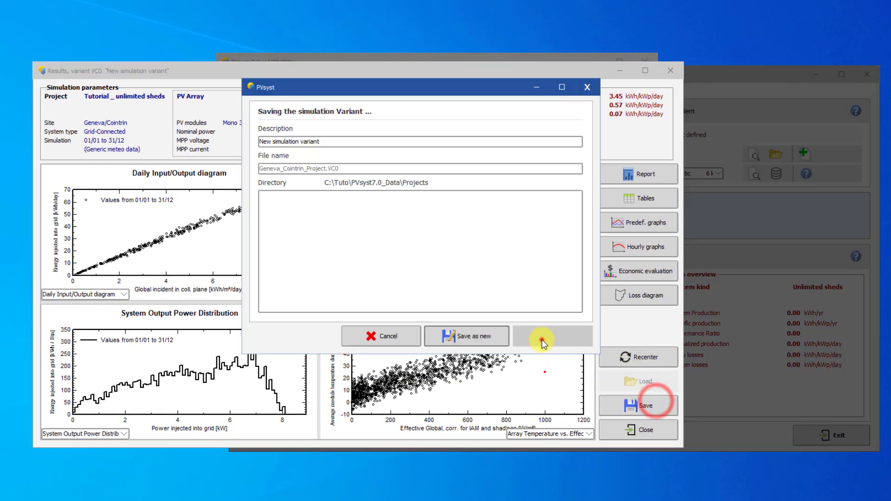
click(542, 342)
click(638, 430)
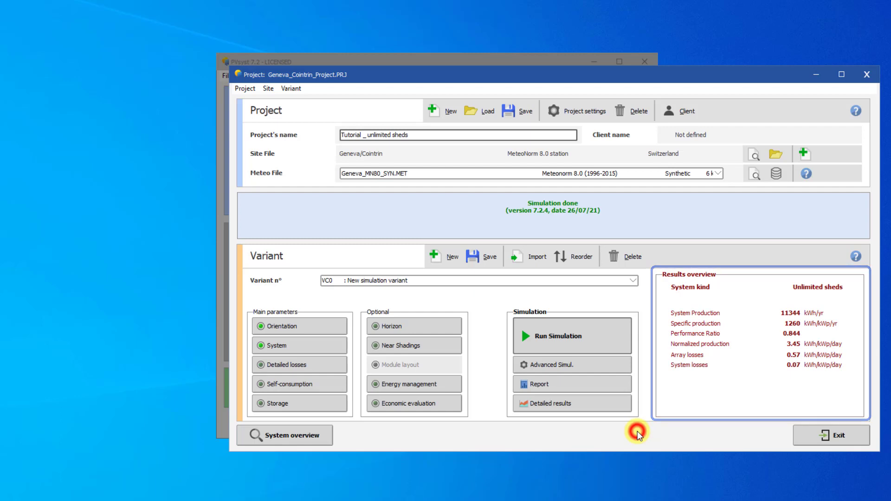
Switch the orientation field type to 'Unlimited trackers, horiz. axis'.
click(314, 320)
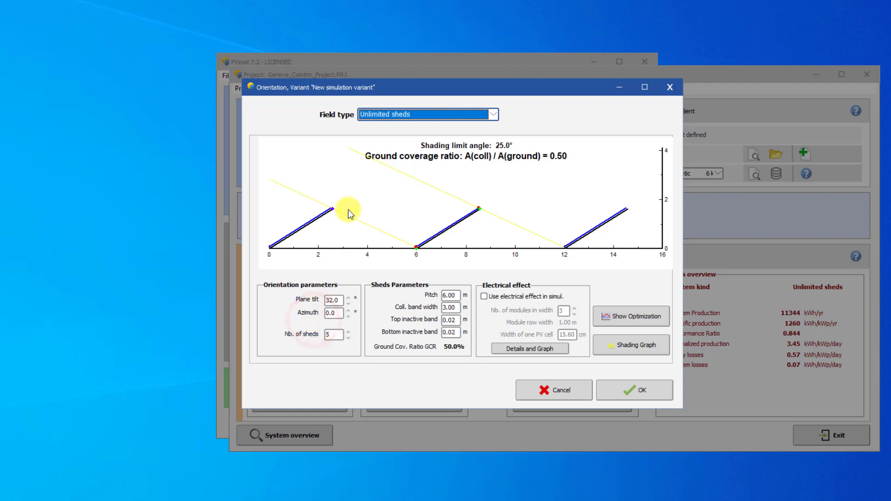
click(414, 125)
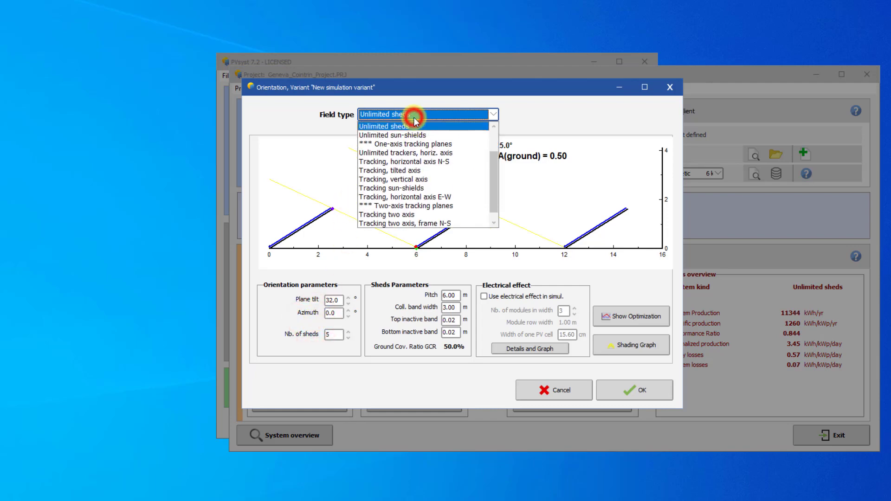
click(421, 153)
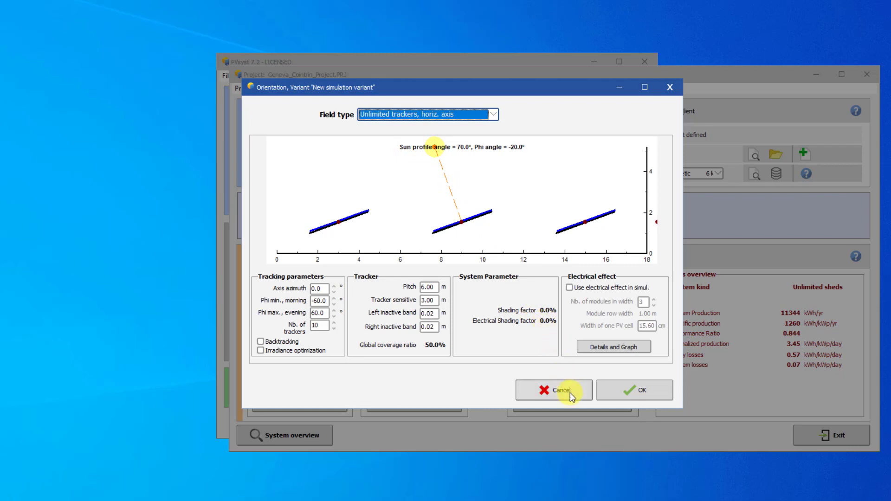
click(606, 397)
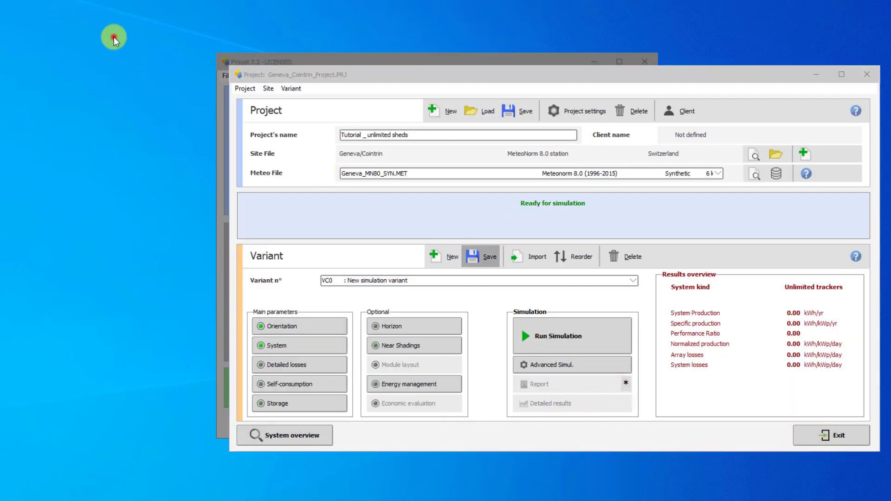